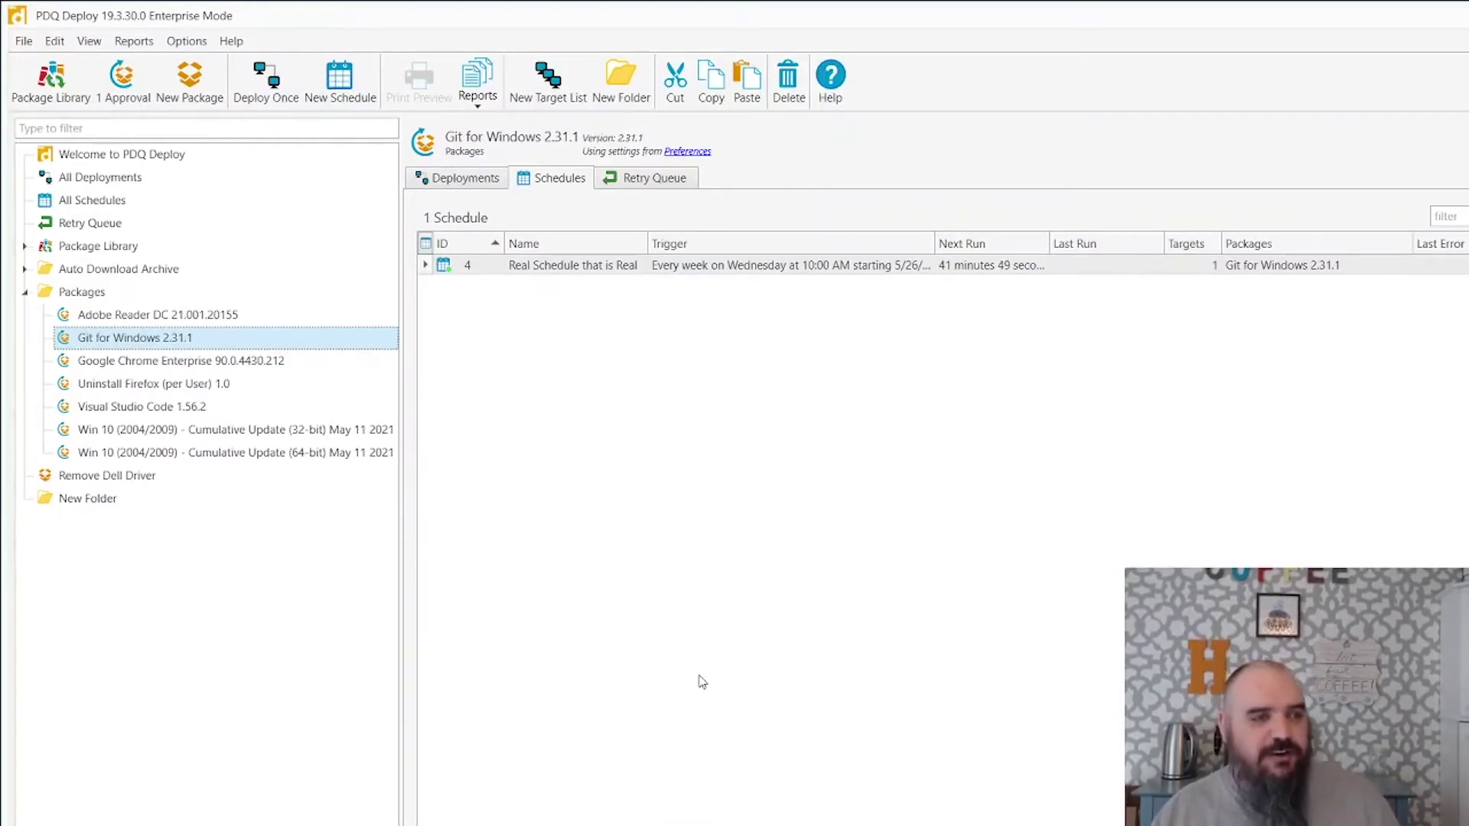
Step: Select the Real Schedule that is Real schedule in the Git for Windows 2.31.1 Schedules list
{"action": "key", "text": "Tab"}
{"action": "key", "text": "ctrl+comma"}
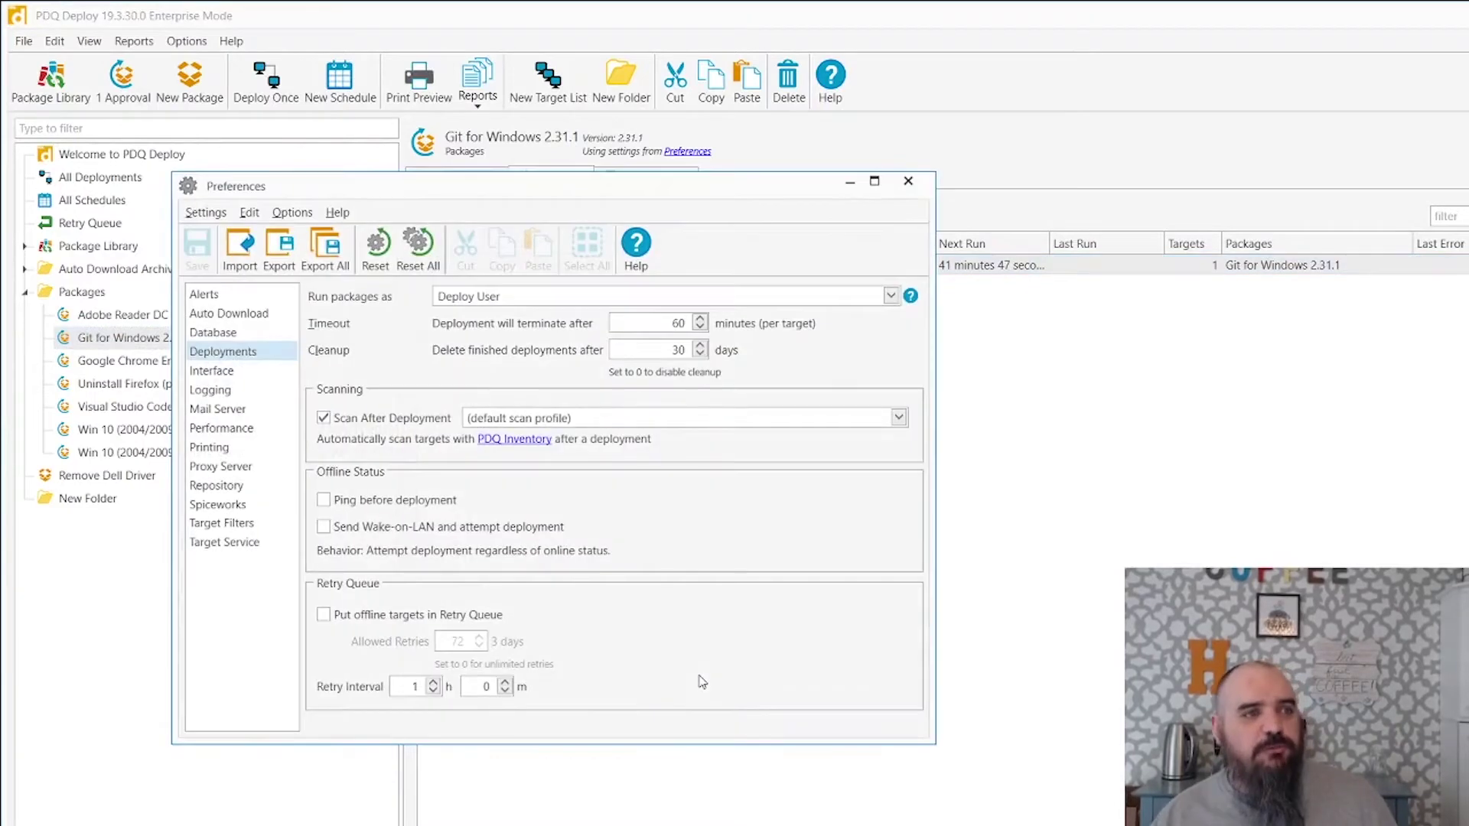
{"action": "left_click", "coordinate": [322, 616]}
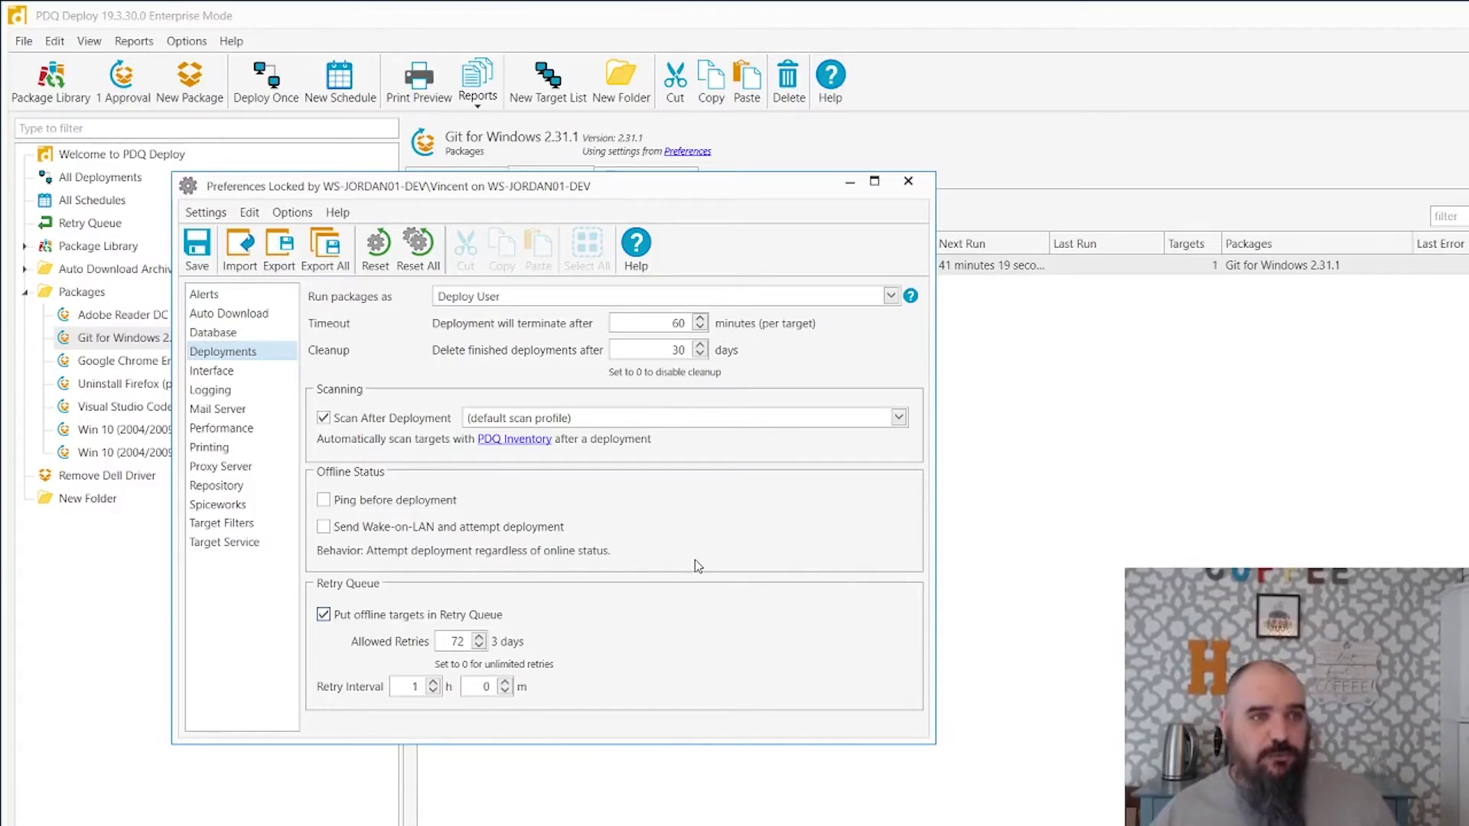
{"action": "left_click", "coordinate": [908, 181]}
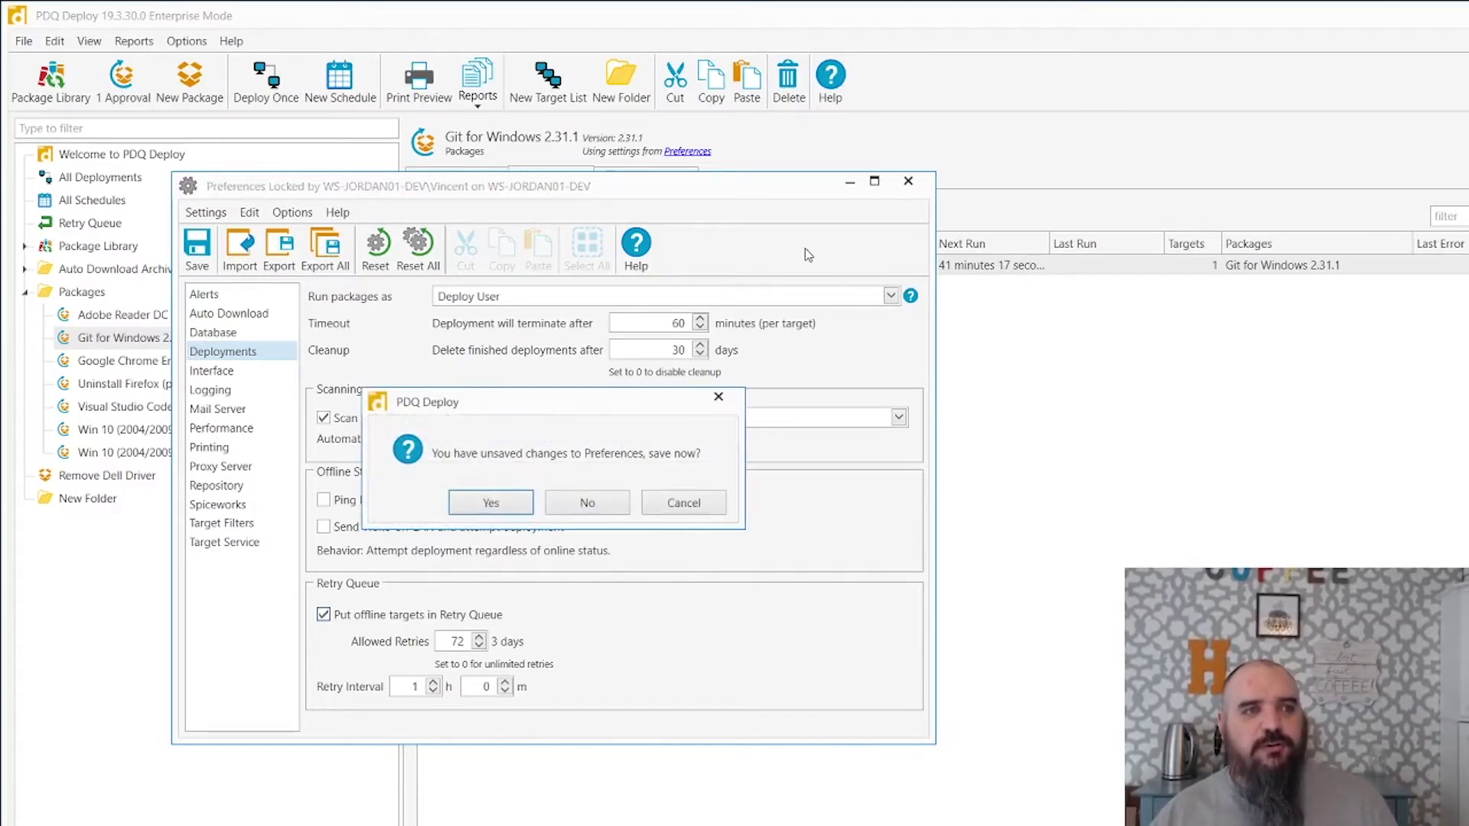
{"action": "left_click", "coordinate": [591, 504]}
{"action": "double_click", "coordinate": [521, 272]}
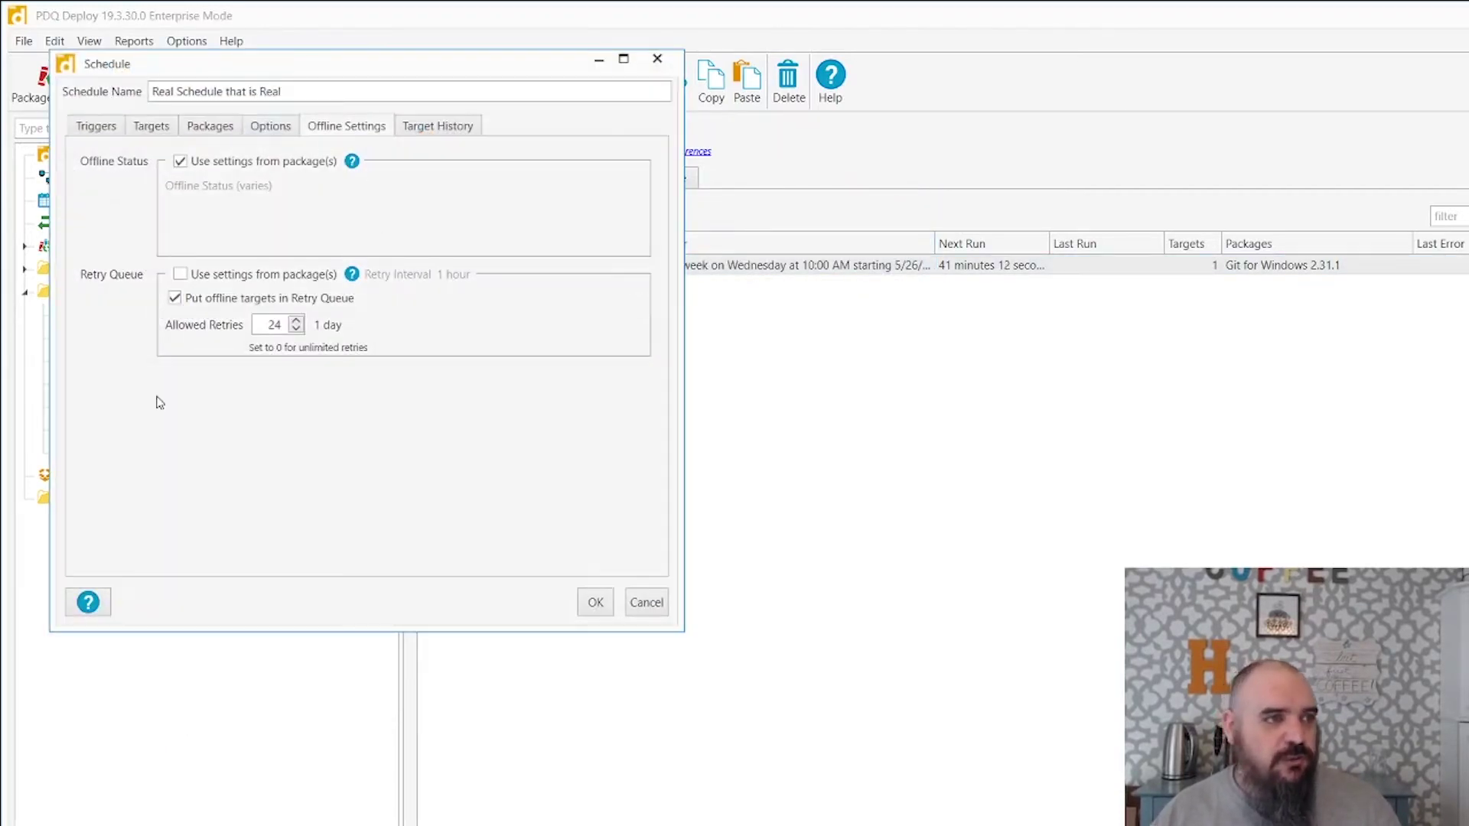
{"action": "left_click", "coordinate": [183, 273]}
{"action": "left_click", "coordinate": [181, 275]}
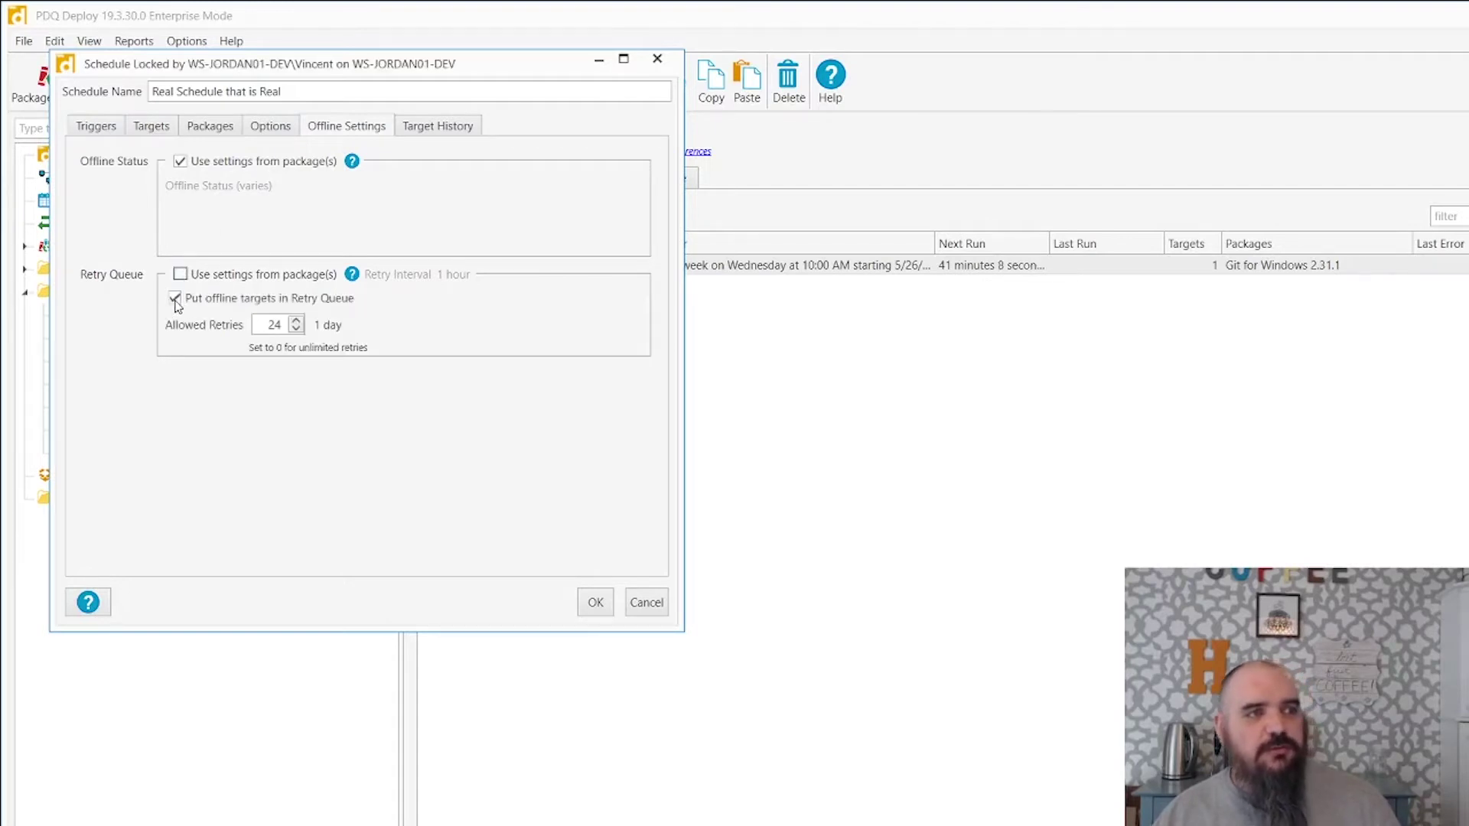
{"action": "key", "text": "Tab"}
{"action": "key", "text": "Tab"}
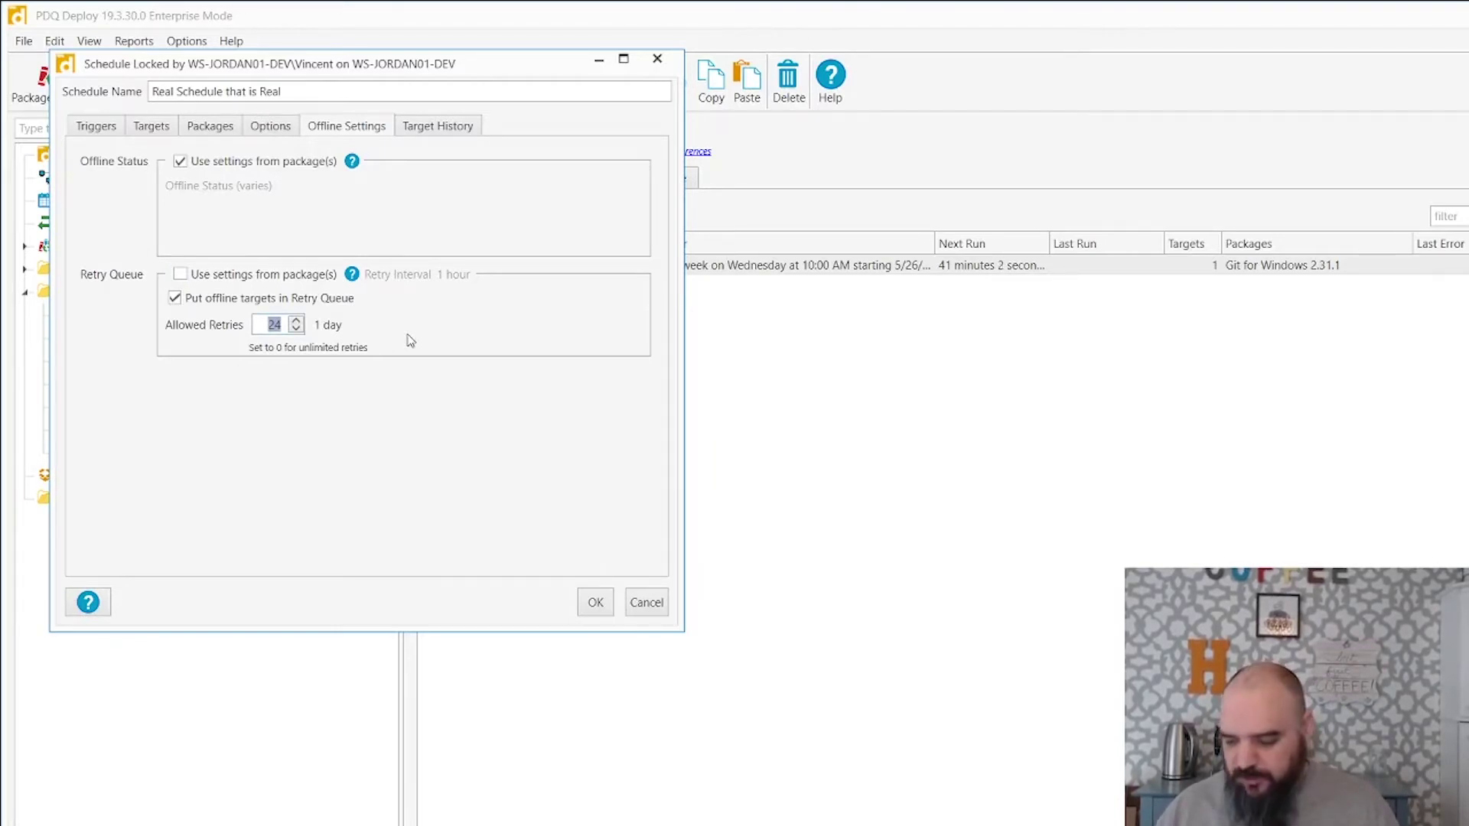
{"action": "type", "text": "12"}
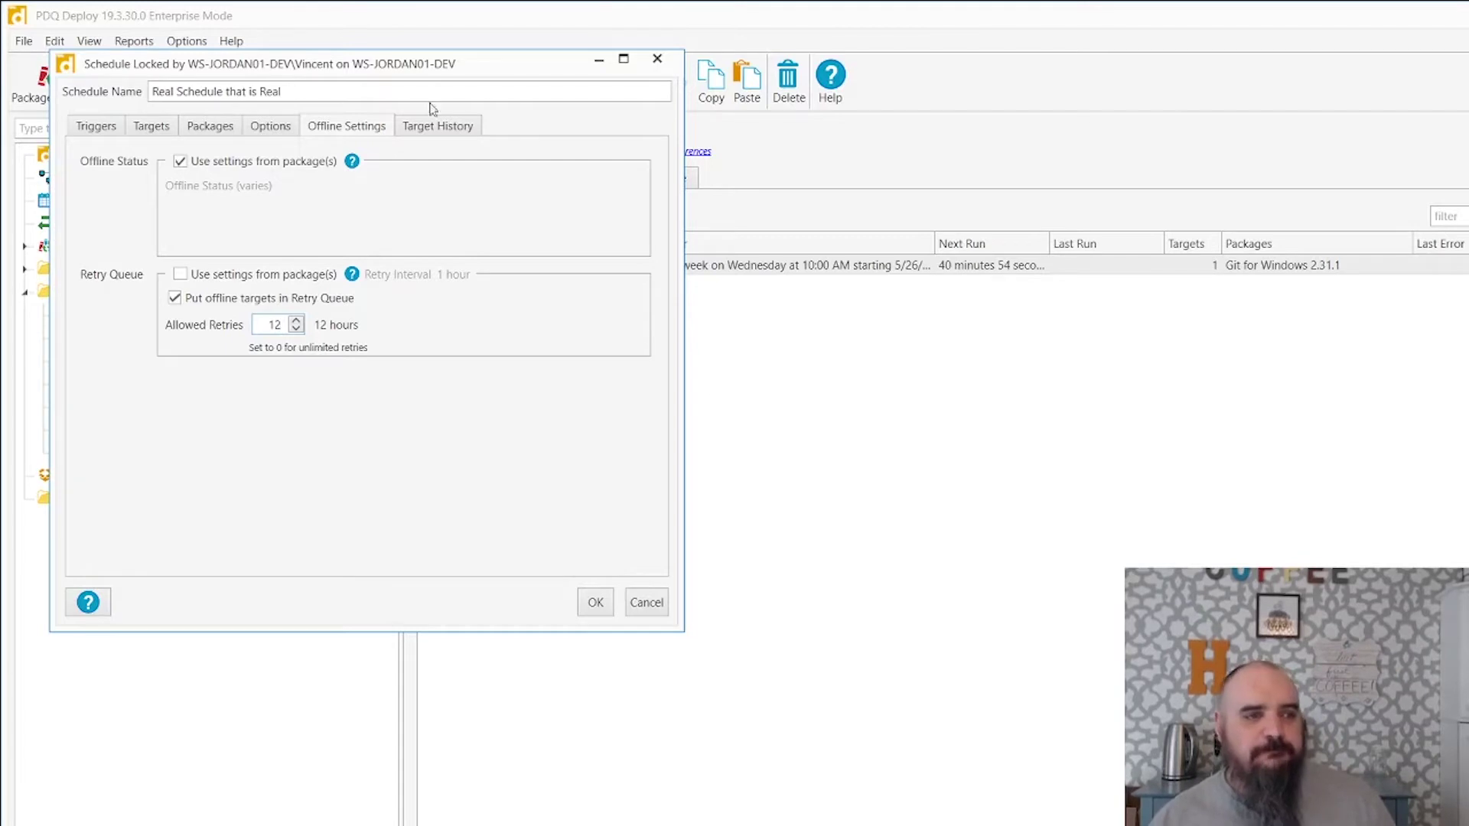
{"action": "left_click", "coordinate": [643, 602]}
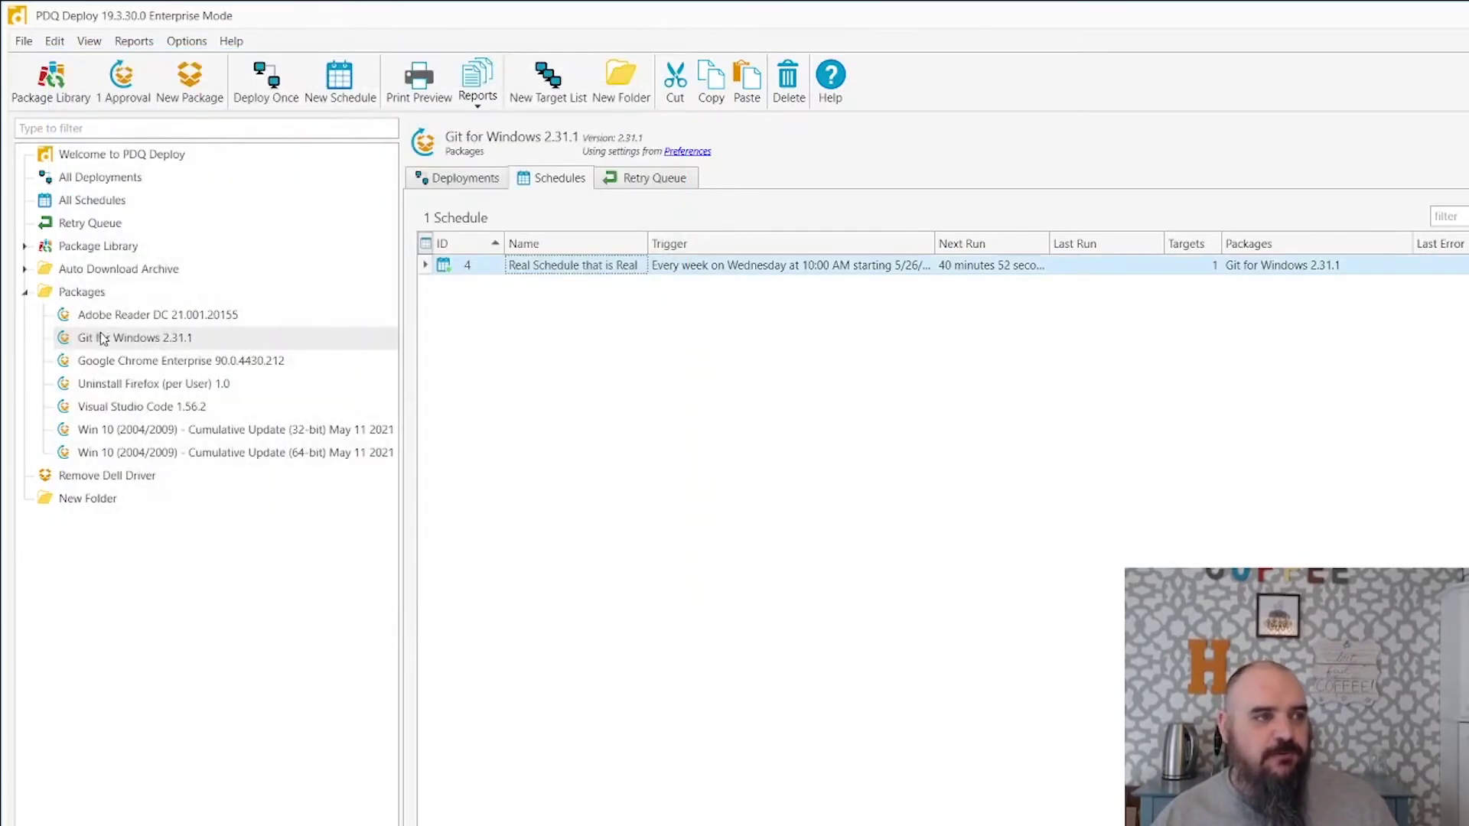
{"action": "left_click", "coordinate": [115, 346]}
{"action": "double_click", "coordinate": [141, 348]}
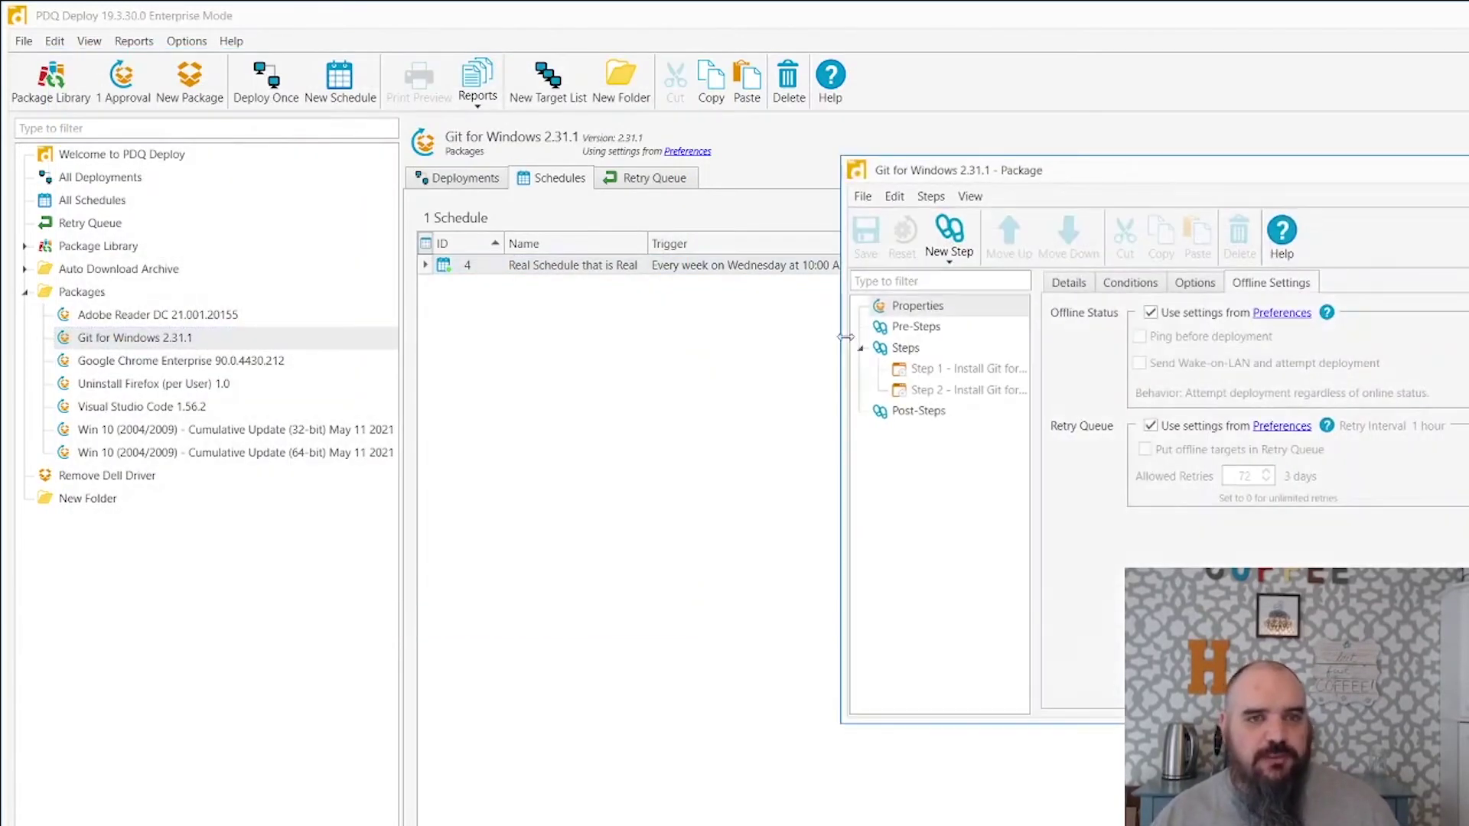
{"action": "left_click", "coordinate": [926, 307]}
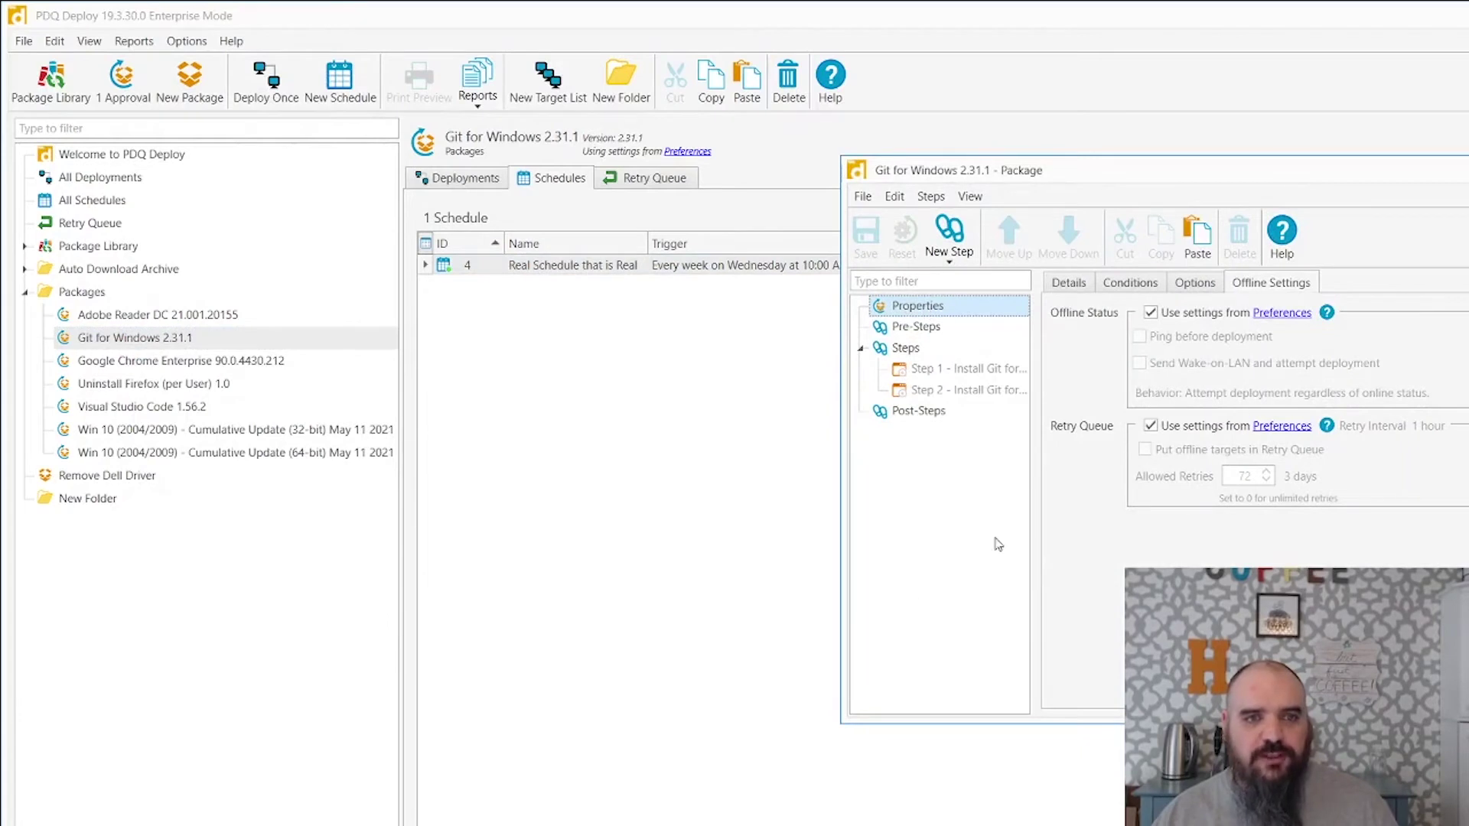
{"action": "left_click", "coordinate": [1150, 426]}
{"action": "left_click", "coordinate": [1146, 450]}
{"action": "double_click", "coordinate": [1234, 479]}
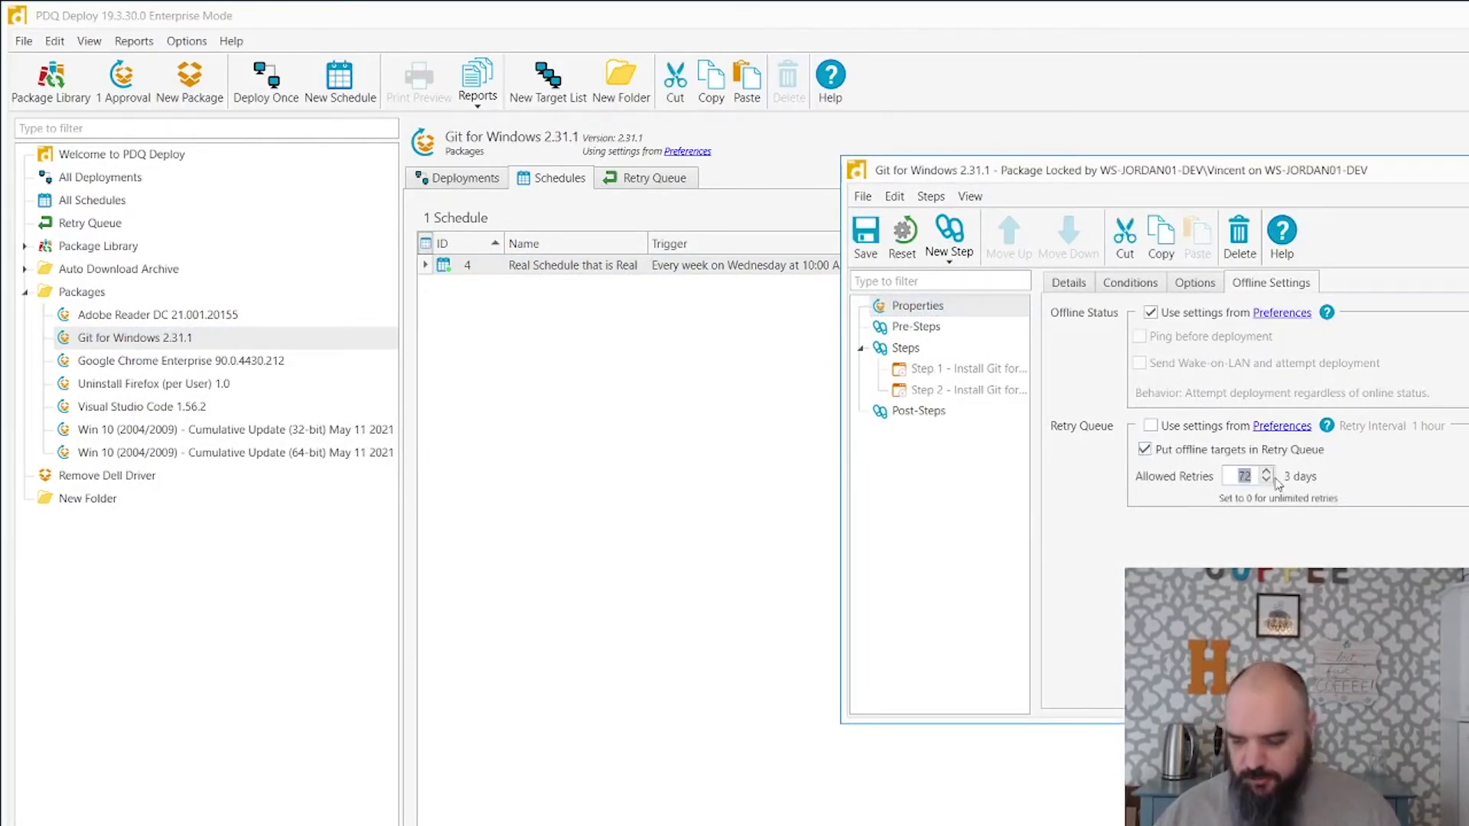
{"action": "type", "text": "124"}
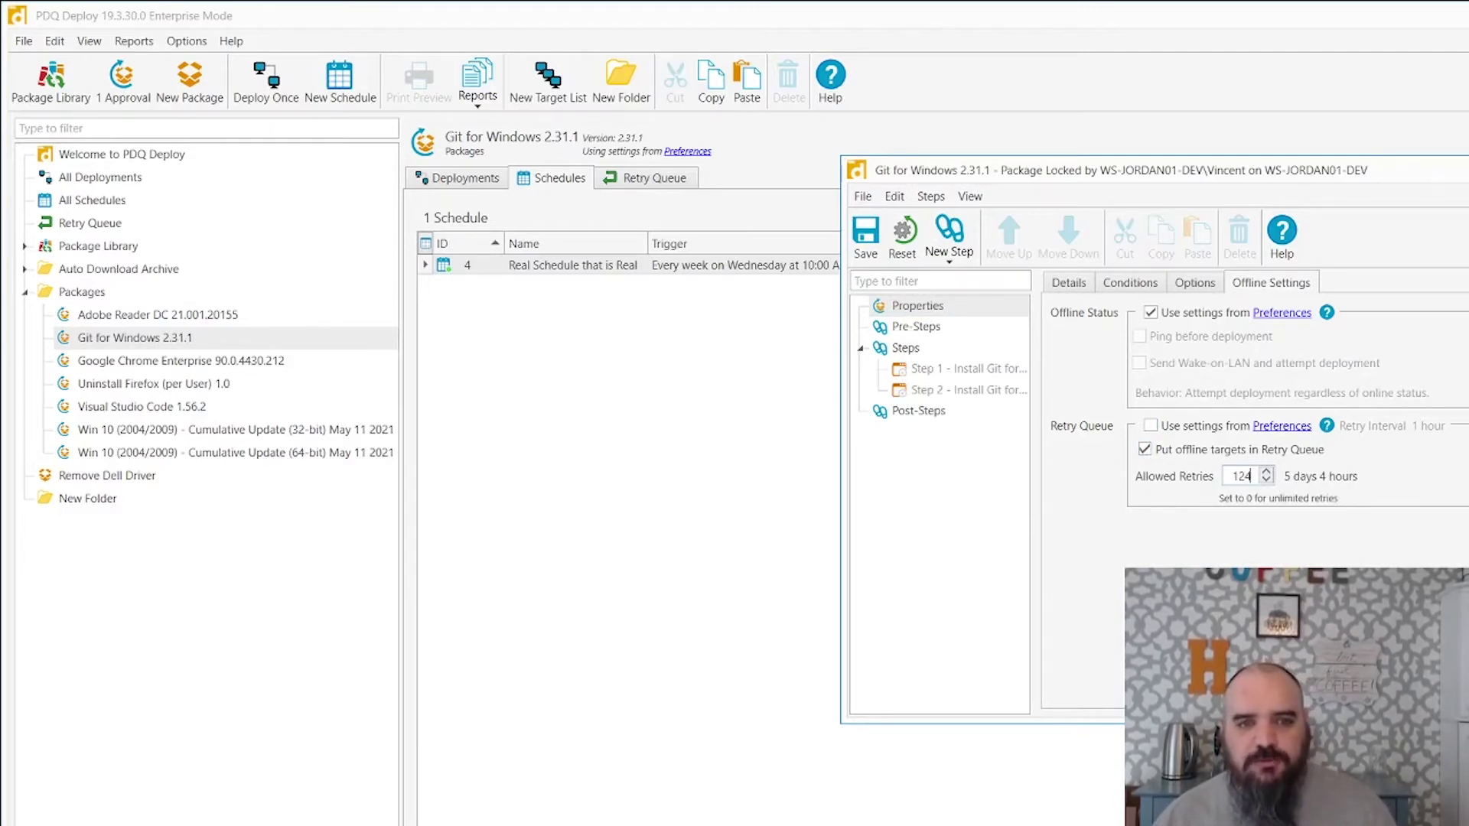
{"action": "key", "text": "BackSpace"}
{"action": "type", "text": "0"}
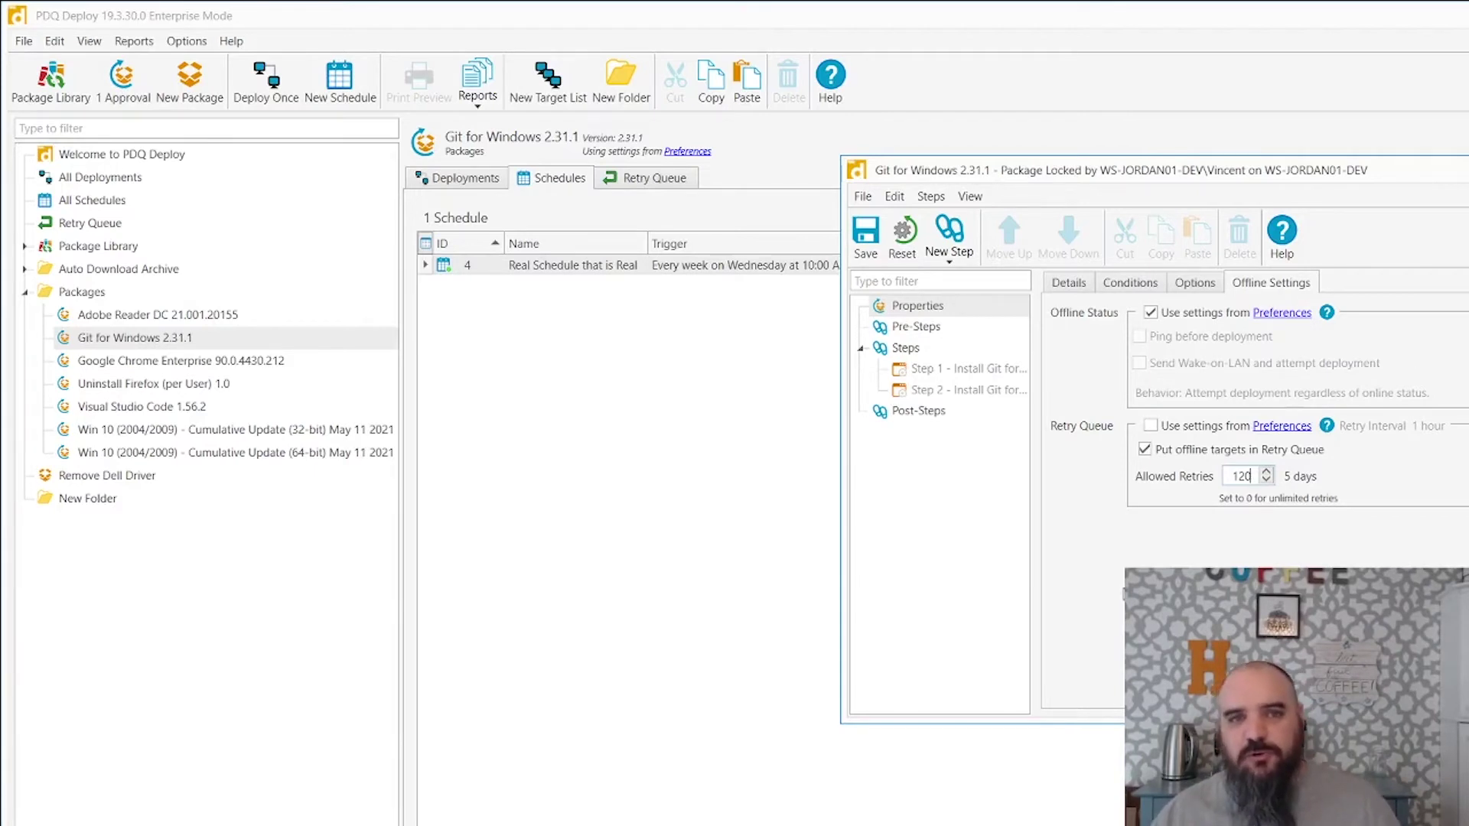
{"action": "key", "text": "alt+F4"}
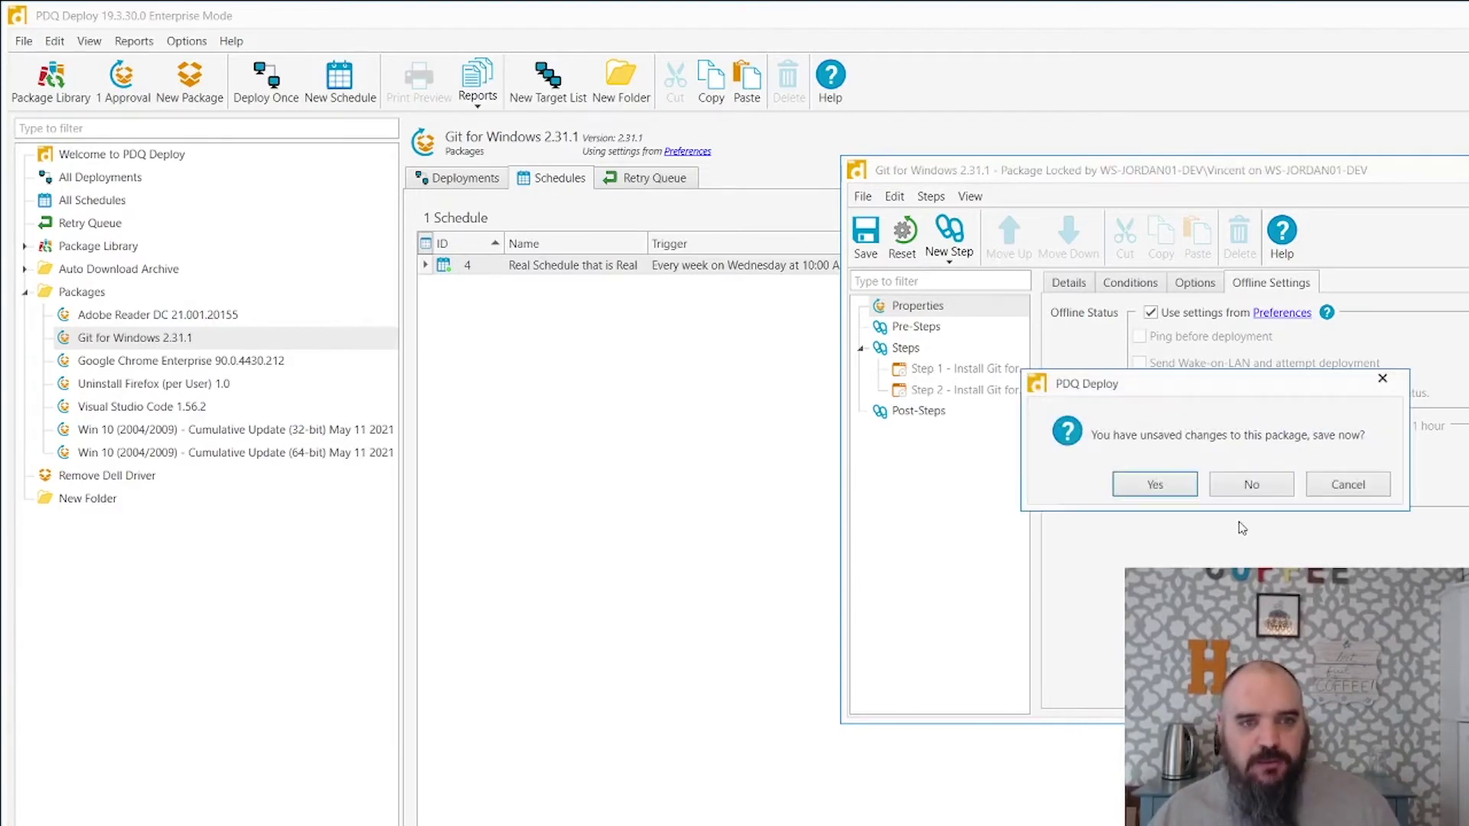
{"action": "left_click", "coordinate": [1251, 485]}
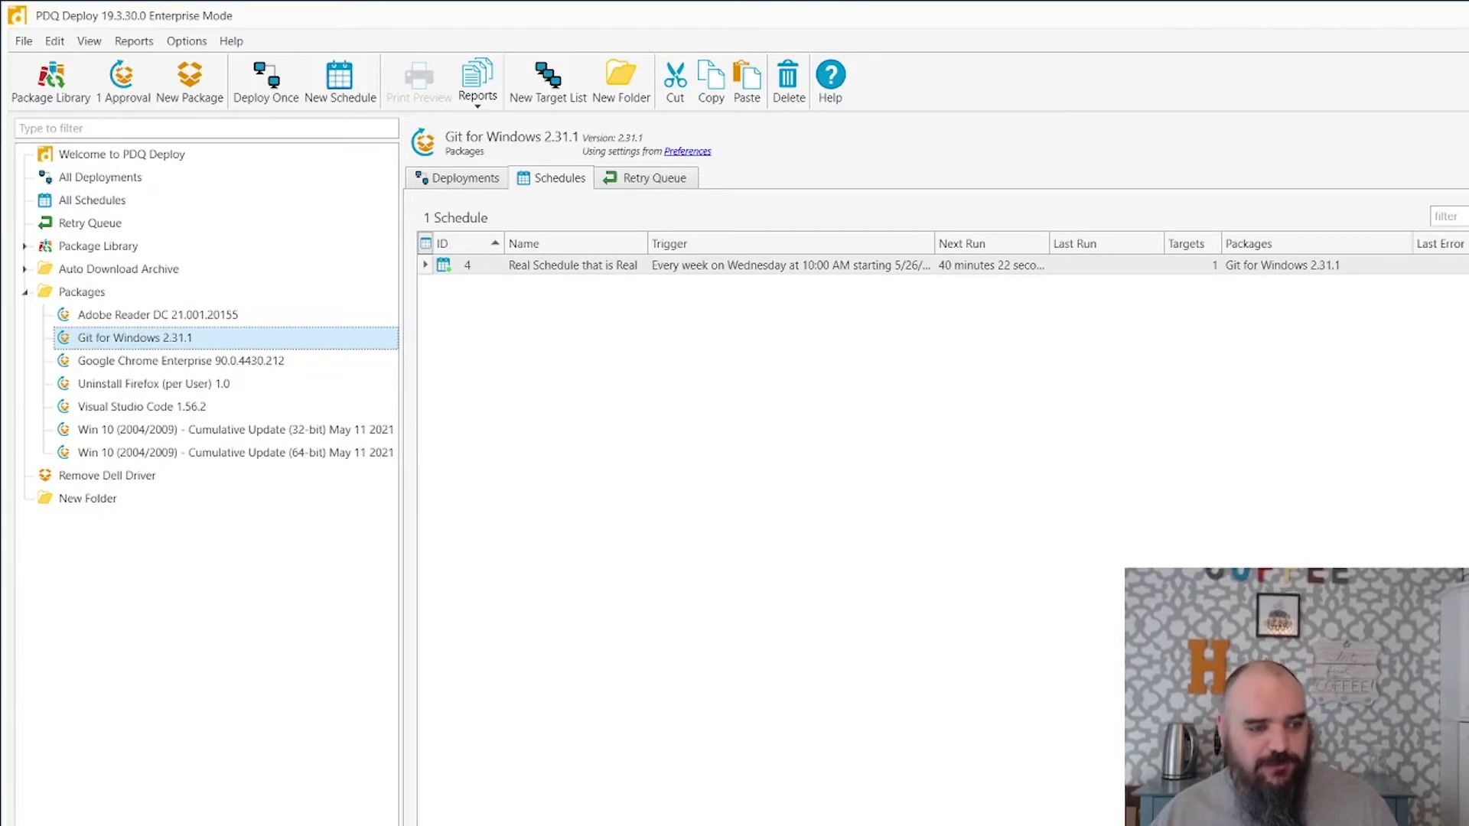
Step: Confirm PDQ Inventory's Network preferences show Auto Heartbeat on at 300 seconds, then close Preferences
{"action": "key", "text": "alt+Tab"}
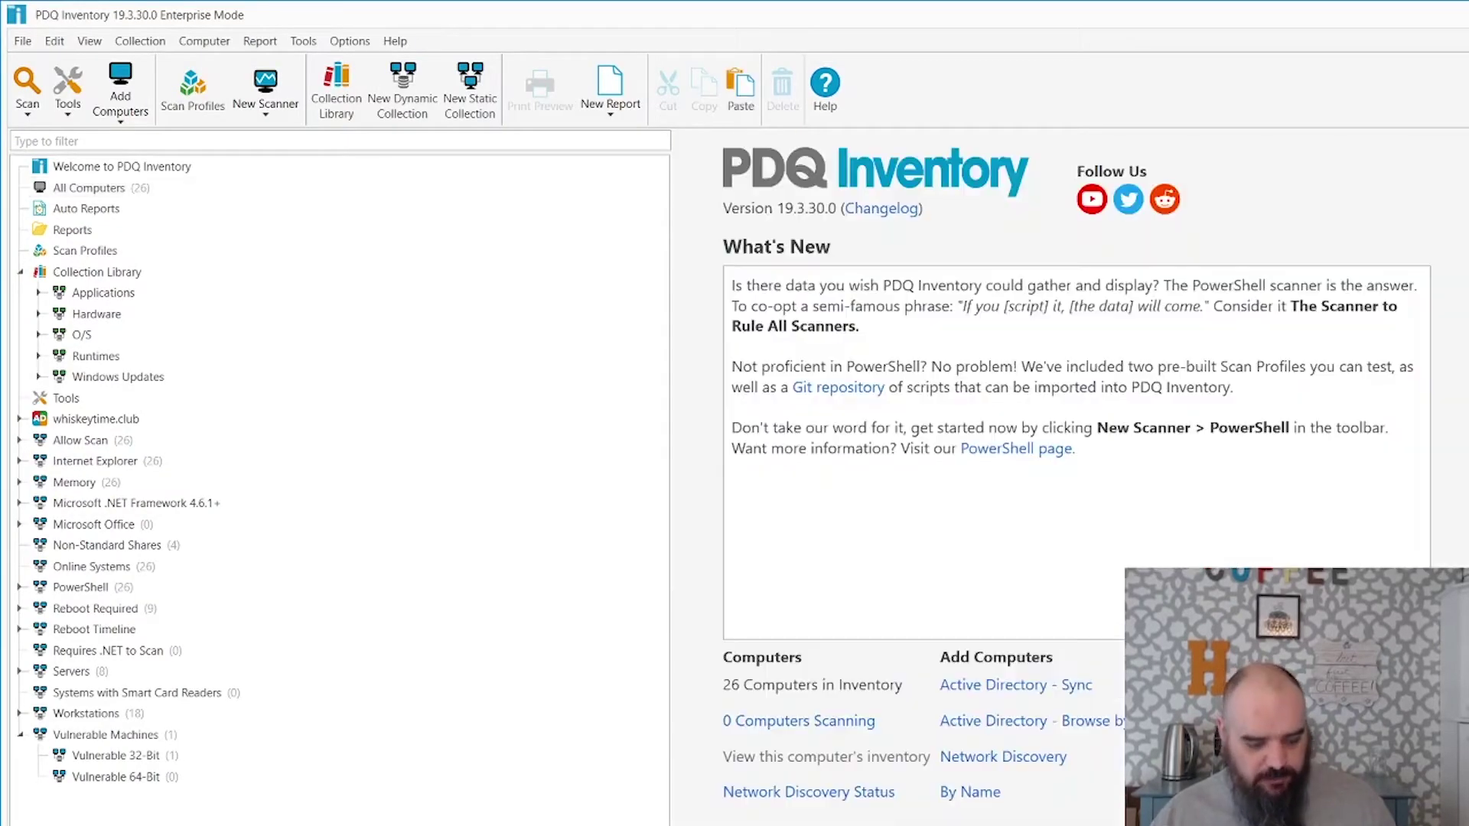
{"action": "key", "text": "ctrl+comma"}
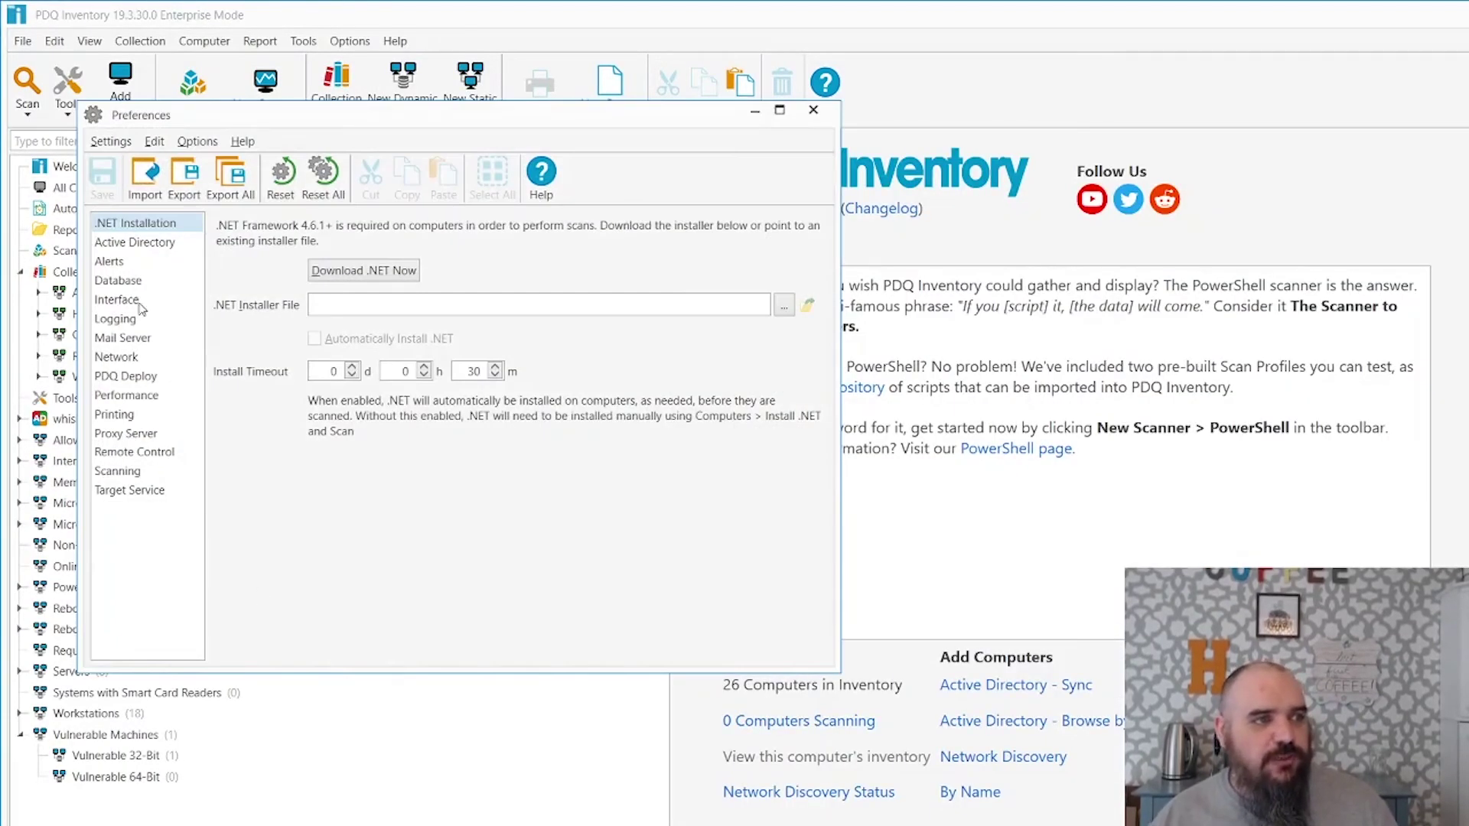
{"action": "left_click", "coordinate": [121, 357]}
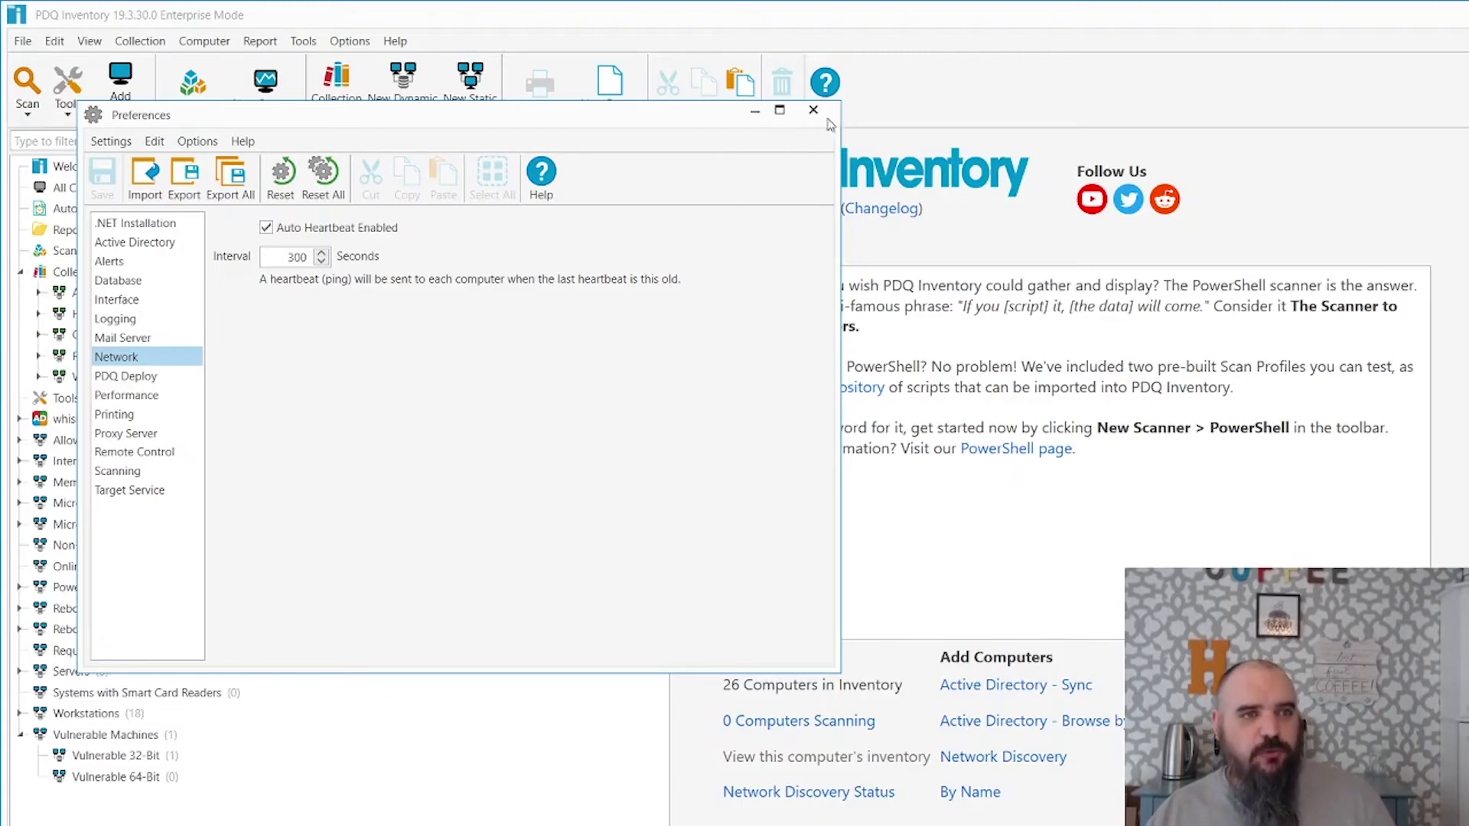
{"action": "left_click", "coordinate": [813, 110]}
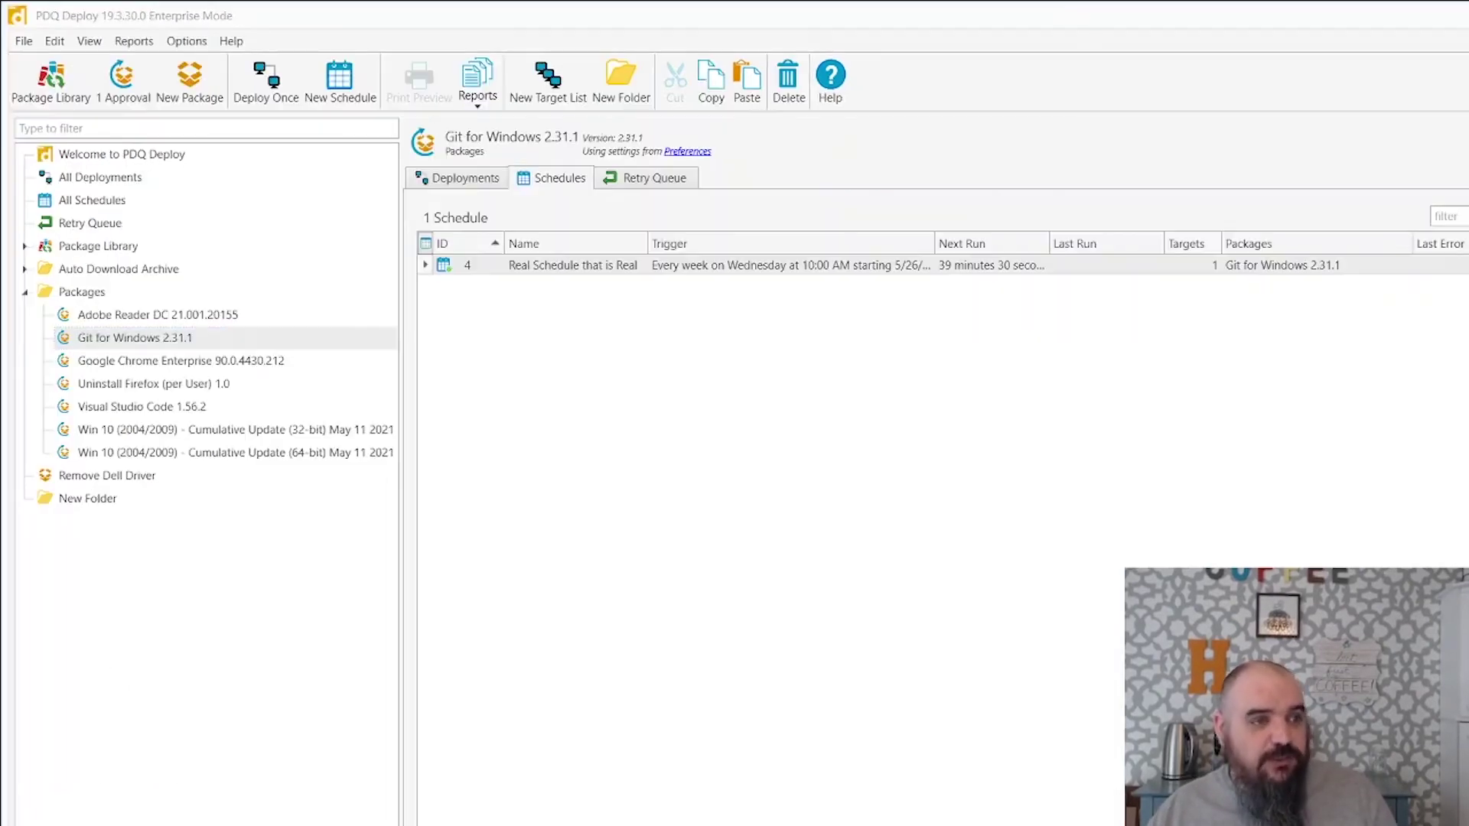
Step: Open the Real Schedule that is Real schedule's settings from the Schedules list
{"action": "left_click", "coordinate": [528, 267]}
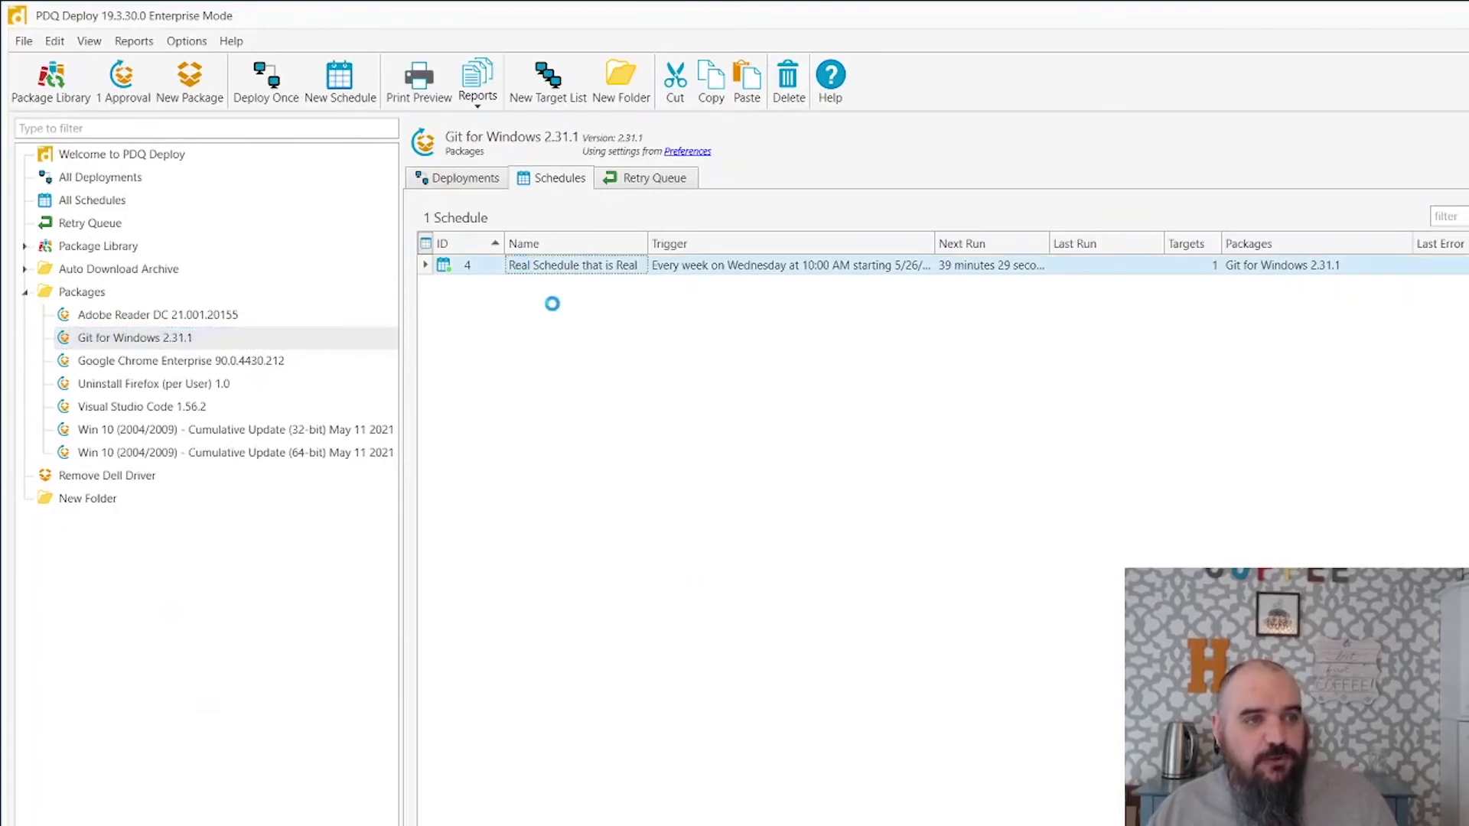
Step: Add a disabled Heartbeat trigger limited to the 8:00 AM–5:00 PM time frame
{"action": "left_click", "coordinate": [96, 130]}
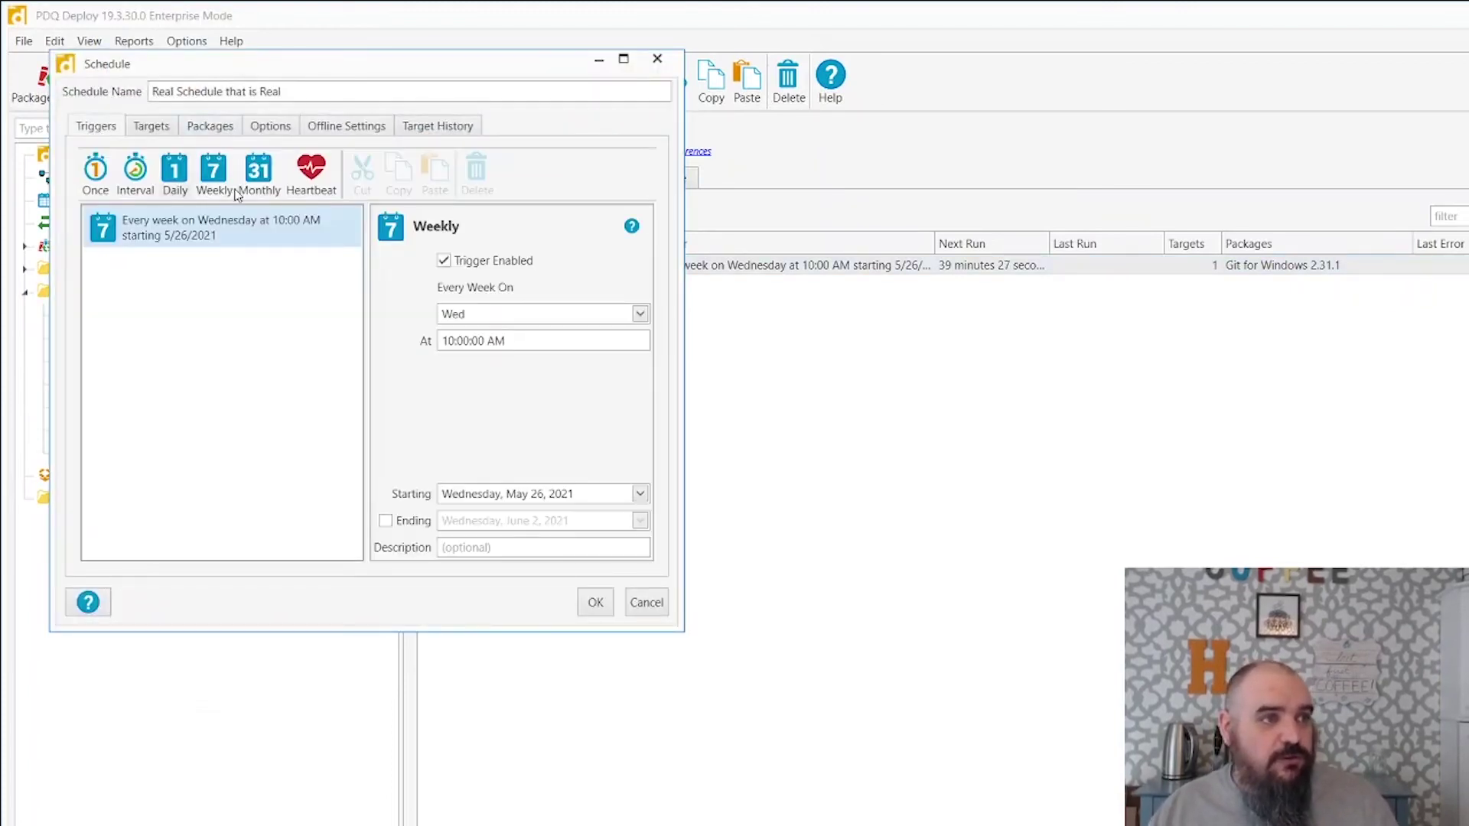
{"action": "left_click", "coordinate": [310, 172]}
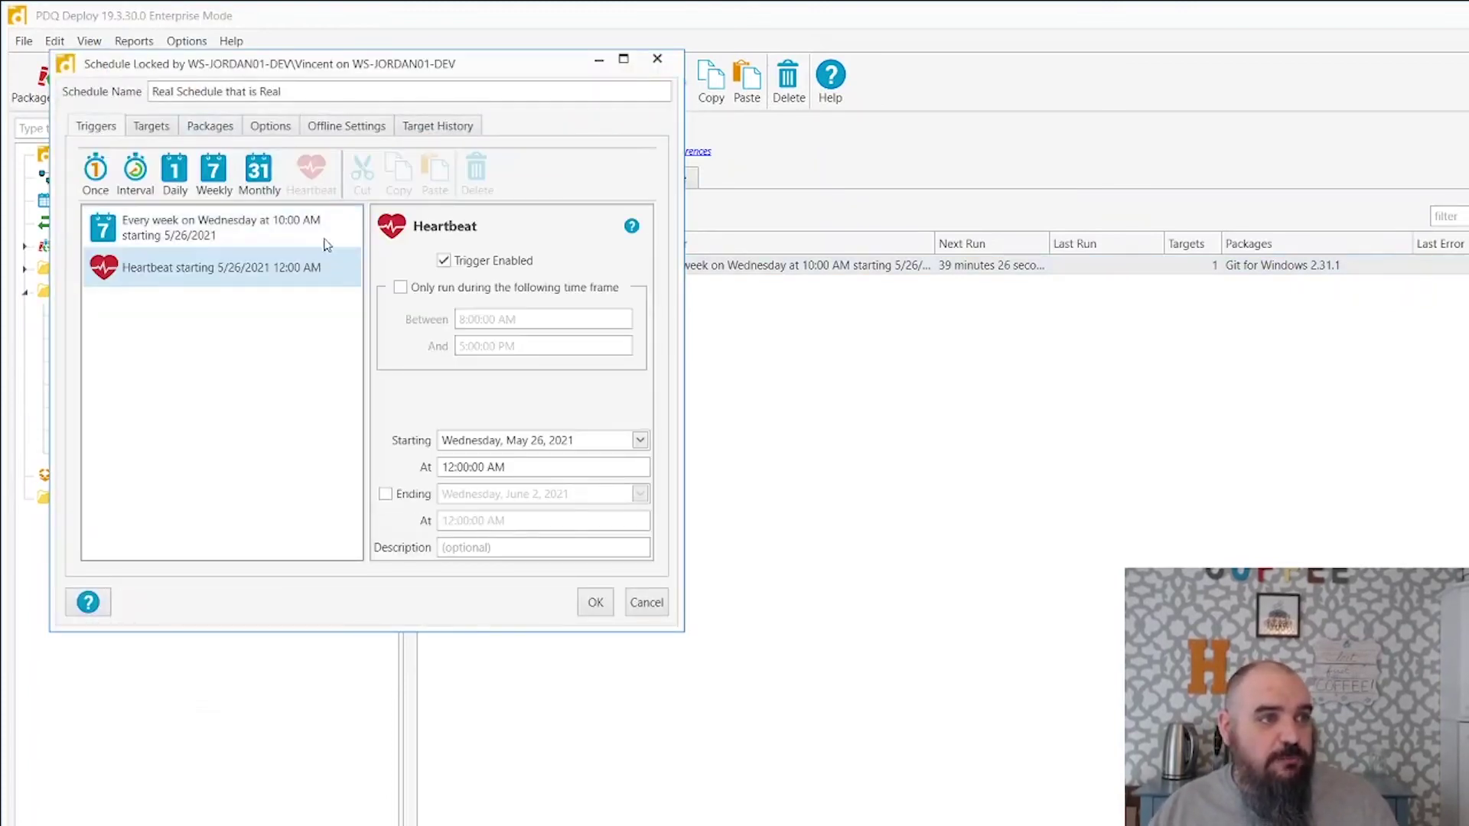
{"action": "left_click", "coordinate": [442, 262]}
{"action": "left_click", "coordinate": [399, 288]}
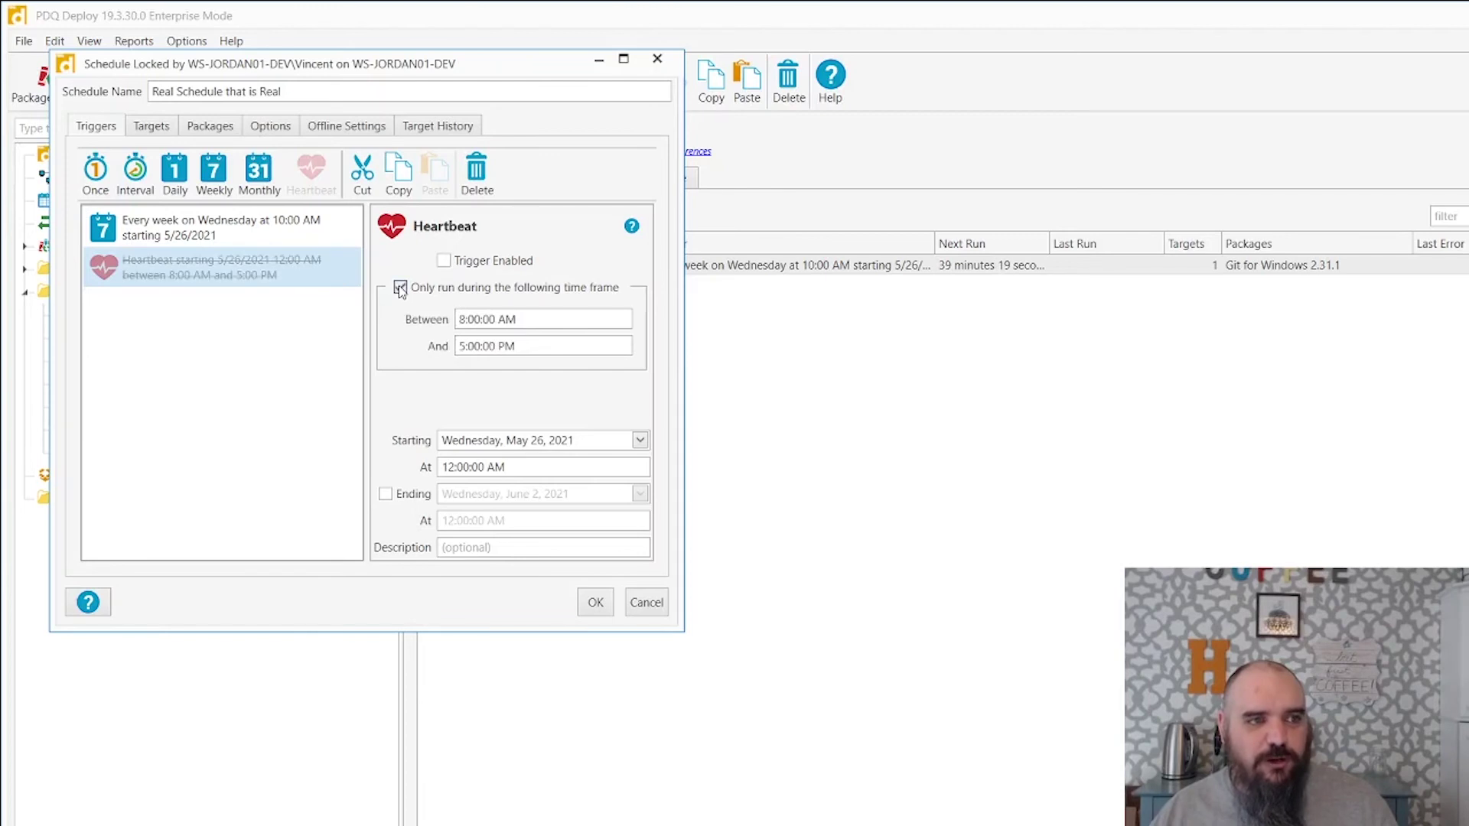